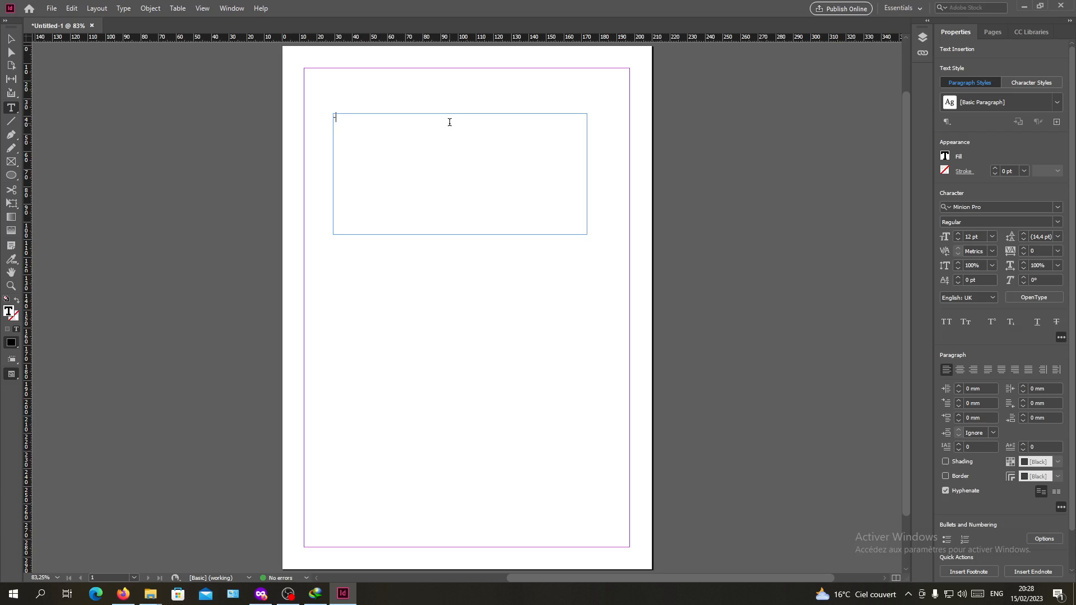
# Fill the first dashed paragraph of the text frame with two lines of the repeated word "Text"
pyautogui.write('TE')
pyautogui.press('BackSpace')
pyautogui.press('BackSpace')
pyautogui.press('BackSpace')
pyautogui.write('ext')
pyautogui.moveTo(349, 119); pyautogui.dragTo(336, 117)
pyautogui.hotkey('ctrl', 'c')
pyautogui.click(362, 114)
pyautogui.hotkey('ctrl', 'v')
pyautogui.hotkey('ctrl', 'v')
pyautogui.hotkey('ctrl', 'v')
pyautogui.hotkey('ctrl', 'v')
pyautogui.hotkey('ctrl', 'v')
pyautogui.hotkey('ctrl', 'v')
pyautogui.hotkey('ctrl', 'v')
pyautogui.hotkey('ctrl', 'v')
pyautogui.hotkey('ctrl', 'v')
pyautogui.hotkey('ctrl', 'v')
pyautogui.hotkey('ctrl', 'v')
pyautogui.hotkey('ctrl', 'v')
pyautogui.hotkey('ctrl', 'v')
pyautogui.hotkey('ctrl', 'v')
pyautogui.hotkey('ctrl', 'v')
pyautogui.hotkey('ctrl', 'v')
pyautogui.hotkey('ctrl', 'v')
pyautogui.hotkey('ctrl', 'v')
pyautogui.hotkey('ctrl', 'v')
pyautogui.hotkey('ctrl', 'v')
# Add a second dashed paragraph, one line long, of the repeated word "Text" ending with a period
pyautogui.hotkey('ctrl', 'v')
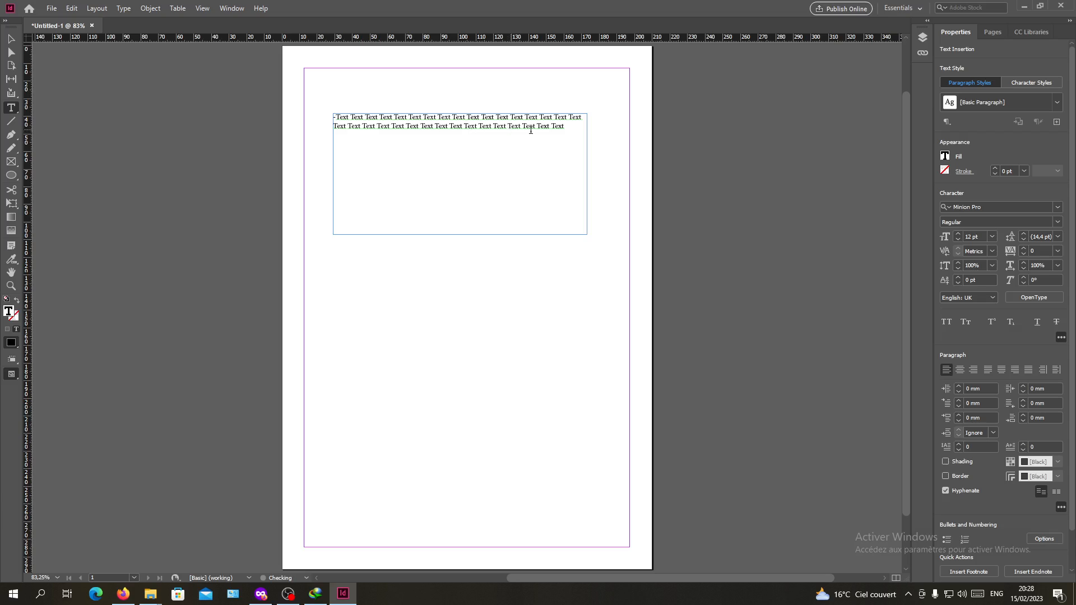
pyautogui.press('Return')
pyautogui.hotkey('ctrl', 'v')
pyautogui.hotkey('ctrl', 'v')
pyautogui.hotkey('ctrl', 'v')
pyautogui.hotkey('ctrl', 'v')
pyautogui.hotkey('ctrl', 'v')
pyautogui.hotkey('ctrl', 'v')
pyautogui.hotkey('ctrl', 'v')
pyautogui.hotkey('ctrl', 'v')
pyautogui.hotkey('ctrl', 'v')
pyautogui.hotkey('ctrl', 'v')
pyautogui.hotkey('ctrl', 'v')
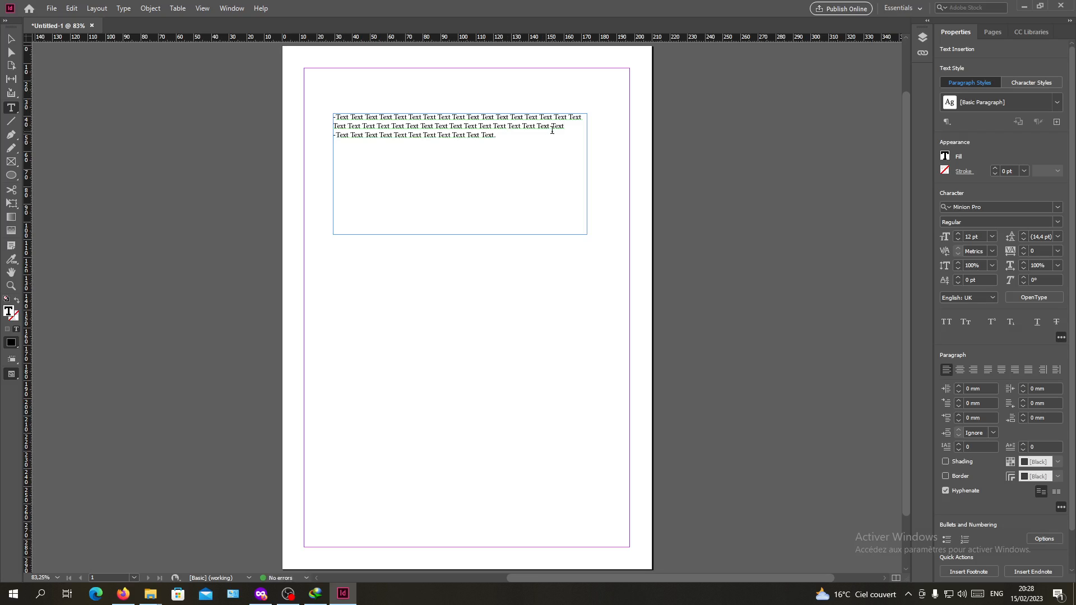
# Add a third dashed paragraph about three lines long with the repeated word "Text"
pyautogui.press('KP_Enter')
pyautogui.press('BackSpace')
pyautogui.press('Return')
pyautogui.write('Text Text Tex')
pyautogui.press('BackSpace')
pyautogui.press('BackSpace')
pyautogui.press('BackSpace')
pyautogui.press('BackSpace')
pyautogui.press('BackSpace')
pyautogui.write('Text Text Text Text Text Text Text Text Text Text Text Text Text Text Text Text Text Text Text Text Text Text Text Text Text Text Text Text Text Text Text Text Text Text Text Text Text Text Text Text Text Text Text Text Text.')
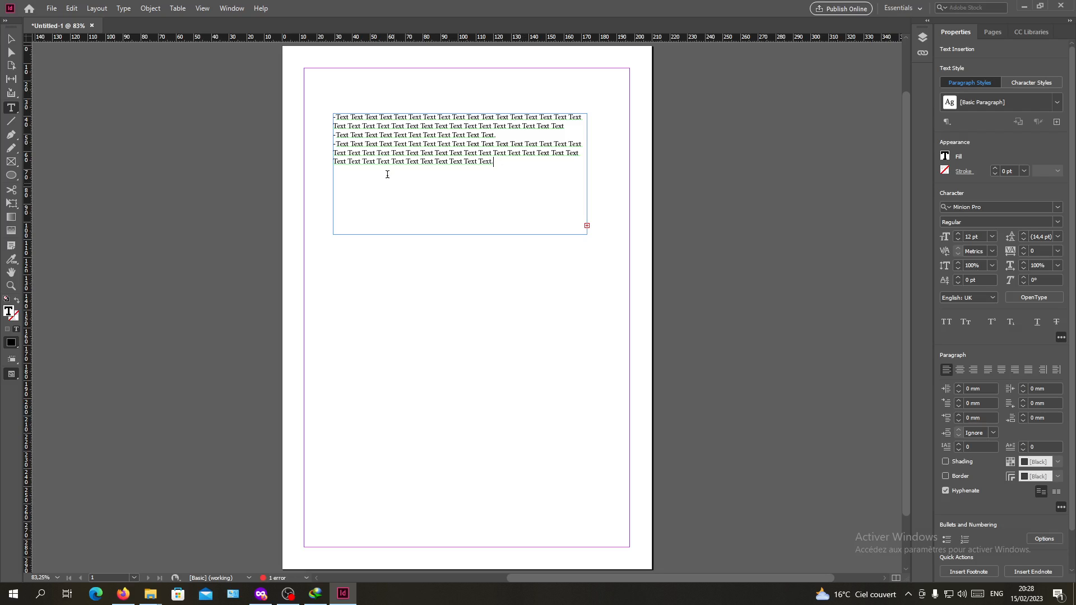
pyautogui.hotkey('ctrl', 'a')
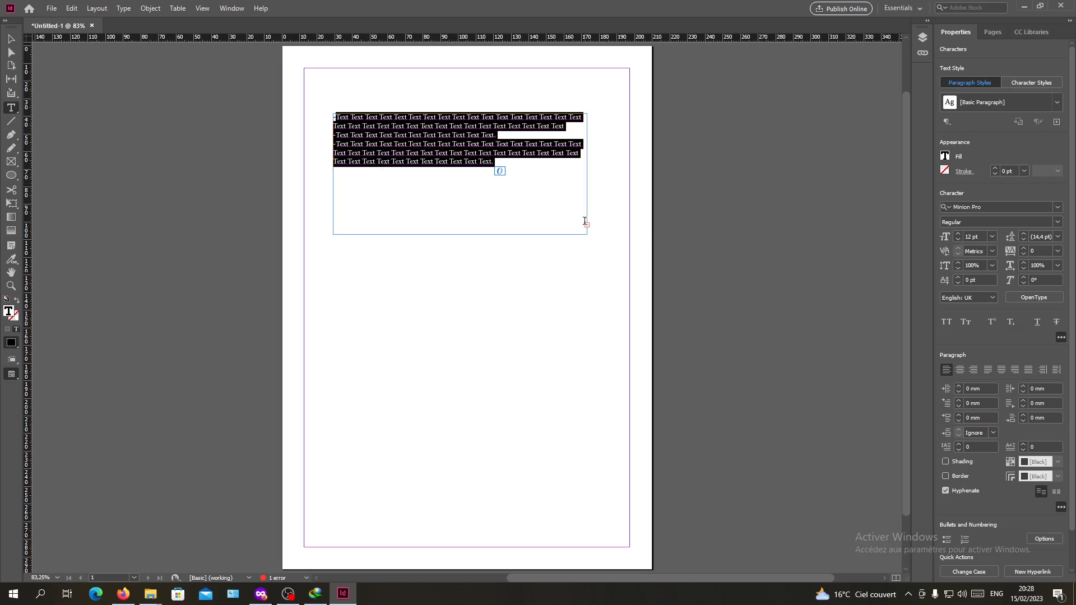
pyautogui.hotkey('ctrl', 's')
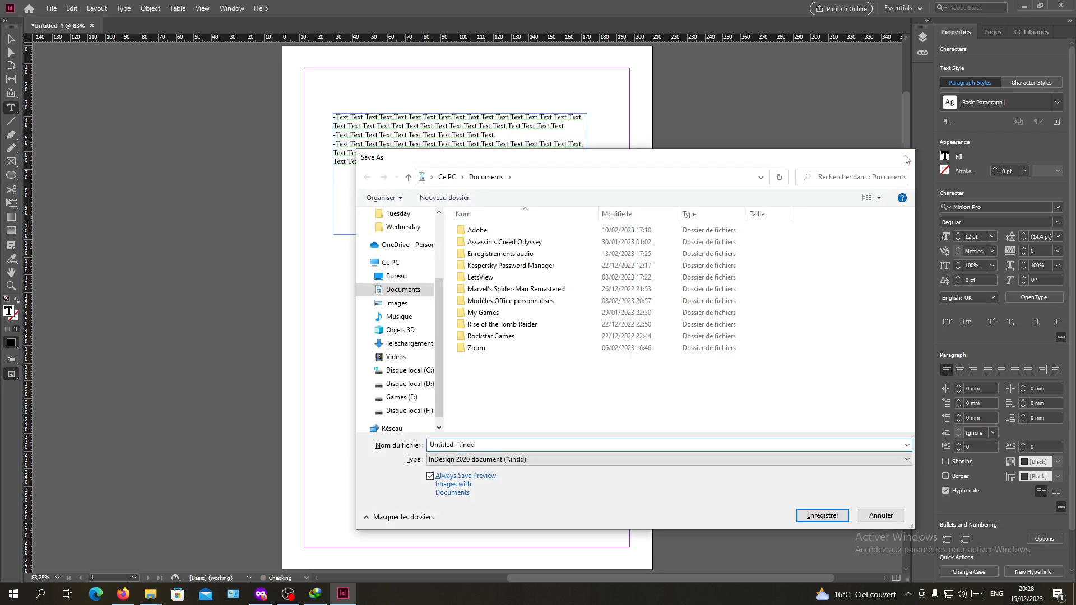
pyautogui.click(906, 160)
pyautogui.click(512, 177)
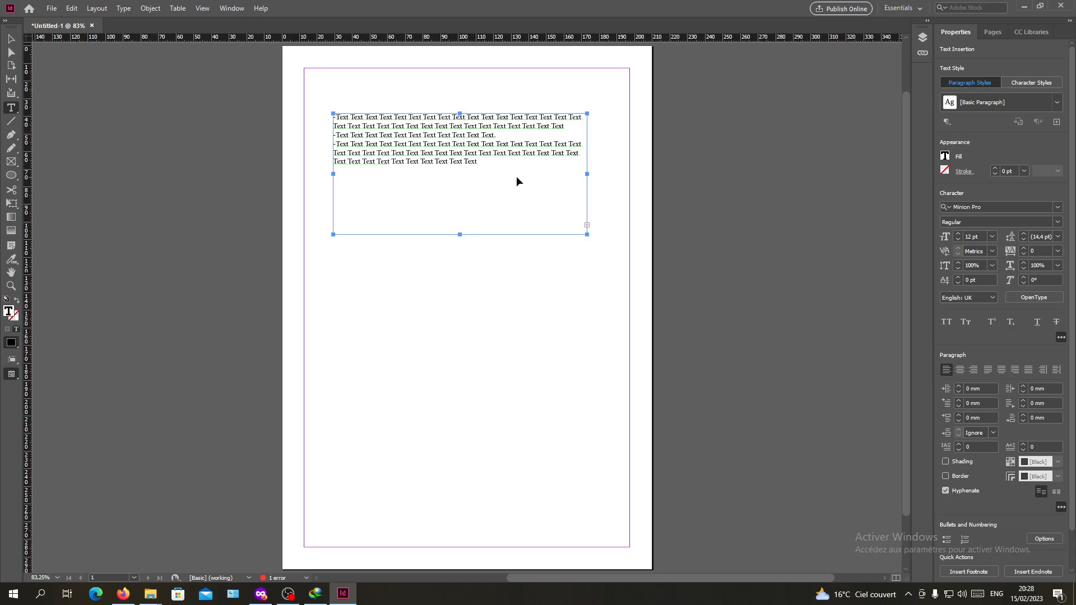
# Trim the end of the third paragraph and set the font size of all the text to 16 pt
pyautogui.press('BackSpace')
pyautogui.press('BackSpace')
pyautogui.press('BackSpace')
pyautogui.press('BackSpace')
pyautogui.press('BackSpace')
pyautogui.hotkey('ctrl', 'a')
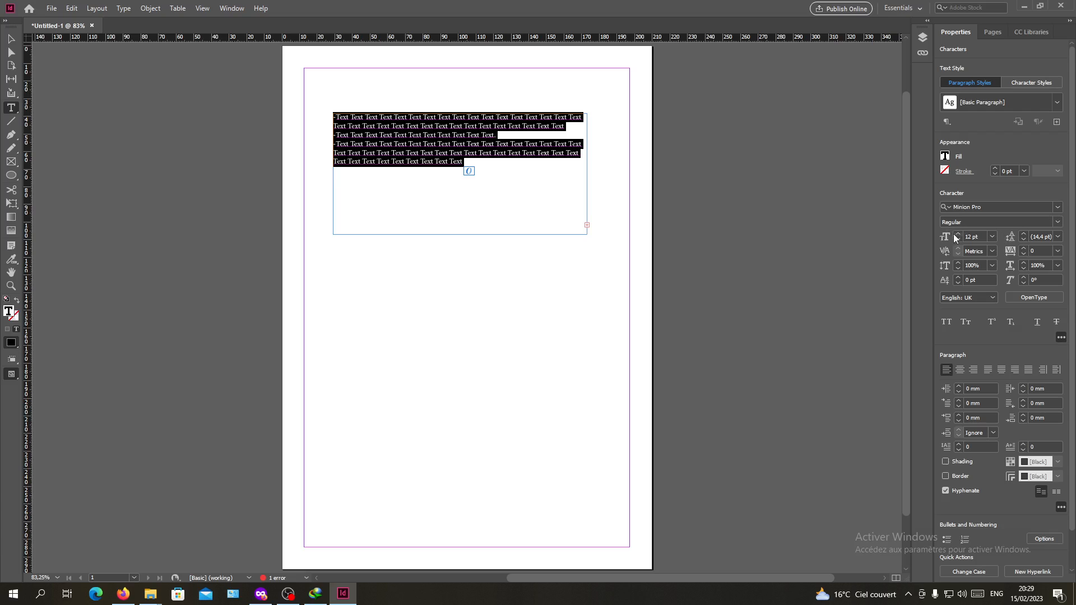
pyautogui.click(958, 235)
pyautogui.click(958, 234)
pyautogui.click(958, 234)
pyautogui.click(958, 234)
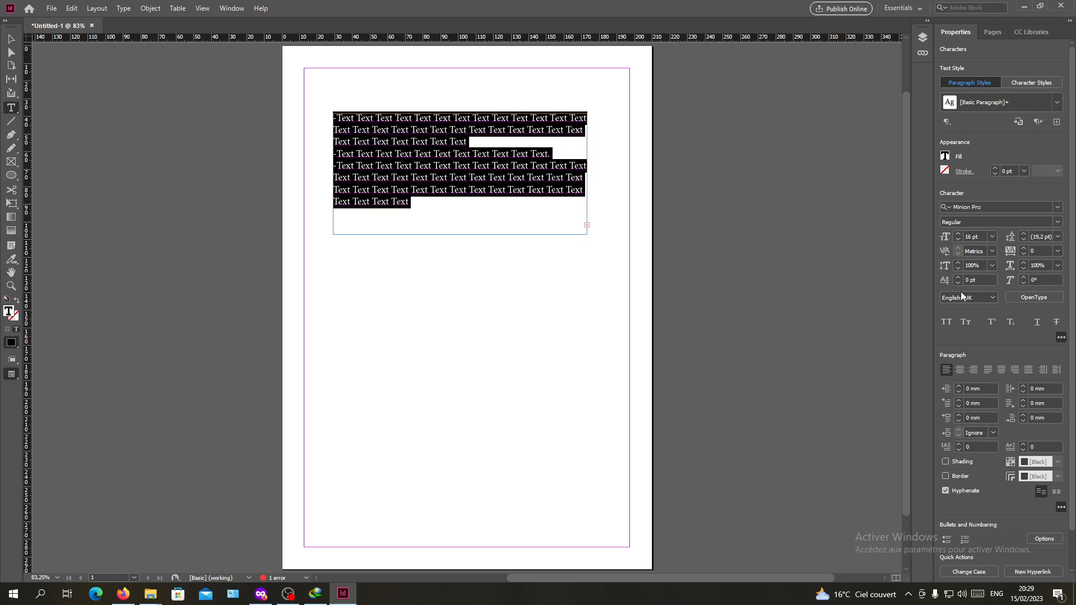
# Turn off hyphenation for all the paragraphs and deselect the text frame
pyautogui.click(947, 492)
pyautogui.press('Escape')
pyautogui.click(446, 283)
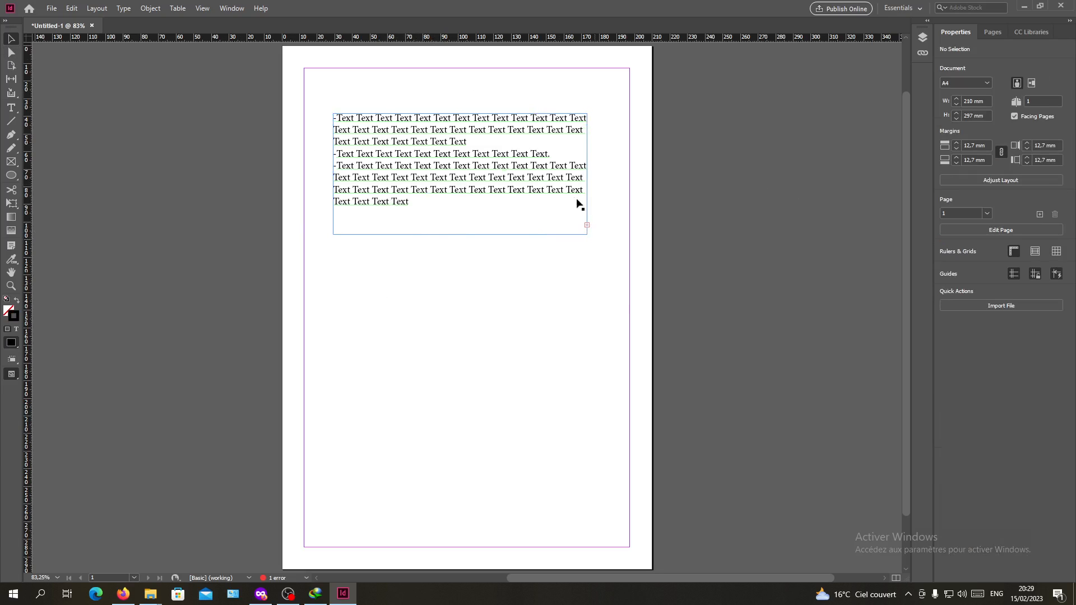
# Select the text frame that holds the three dashed paragraphs
pyautogui.click(534, 210)
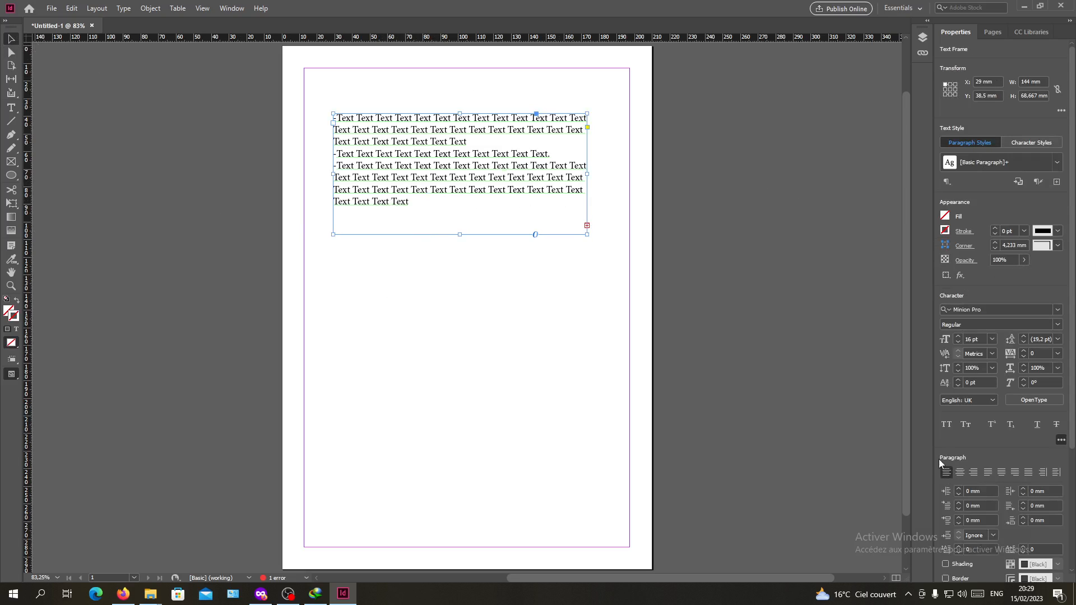
pyautogui.scroll(-3, 940, 459)
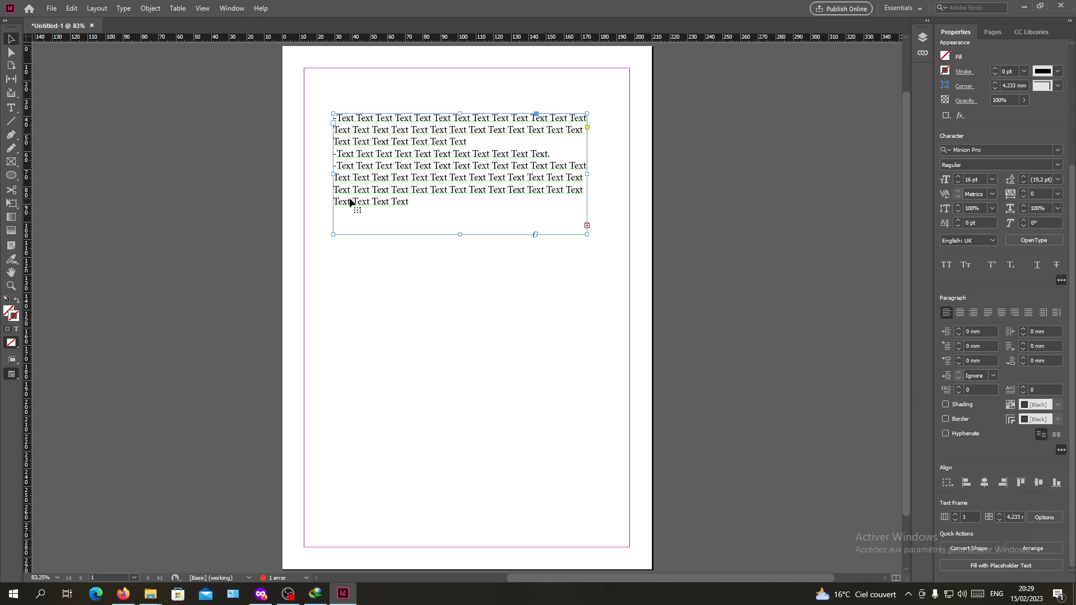
pyautogui.click(232, 9)
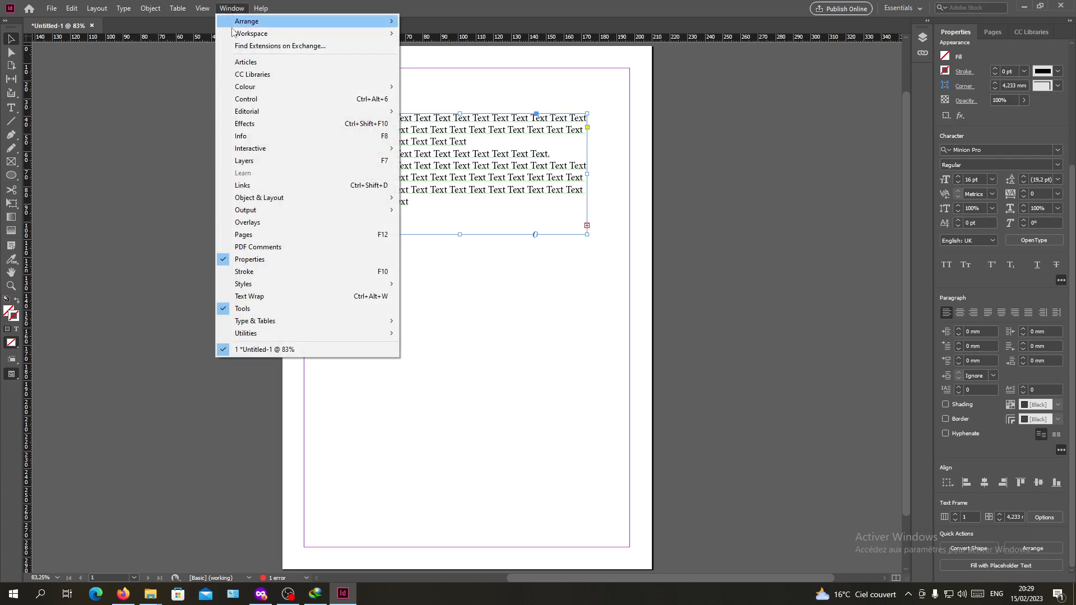
pyautogui.moveTo(255, 322)
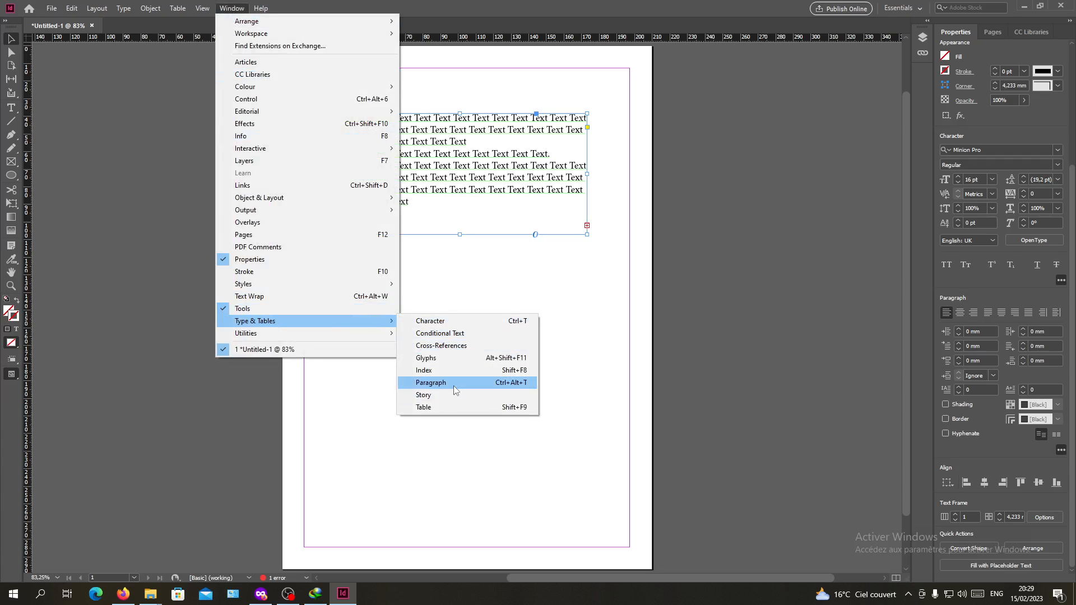
pyautogui.click(767, 328)
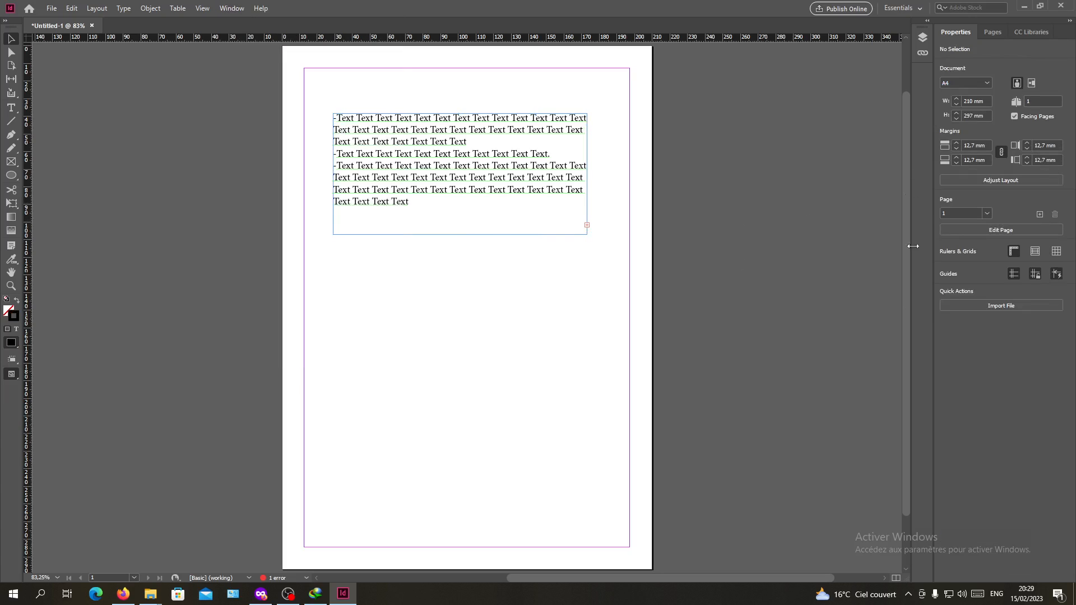
pyautogui.click(493, 229)
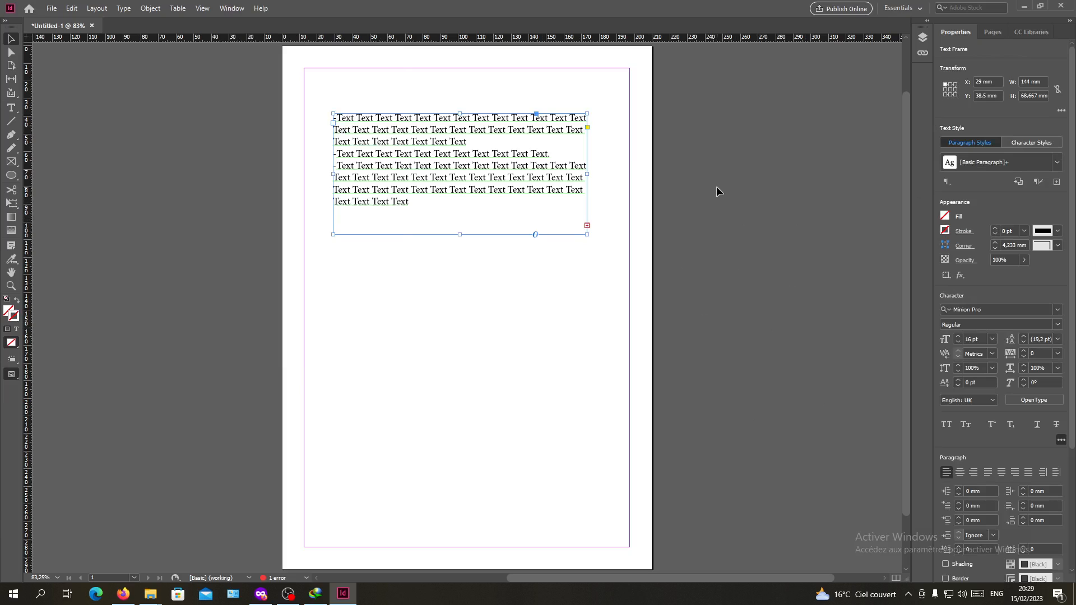
pyautogui.scroll(3, 971, 365)
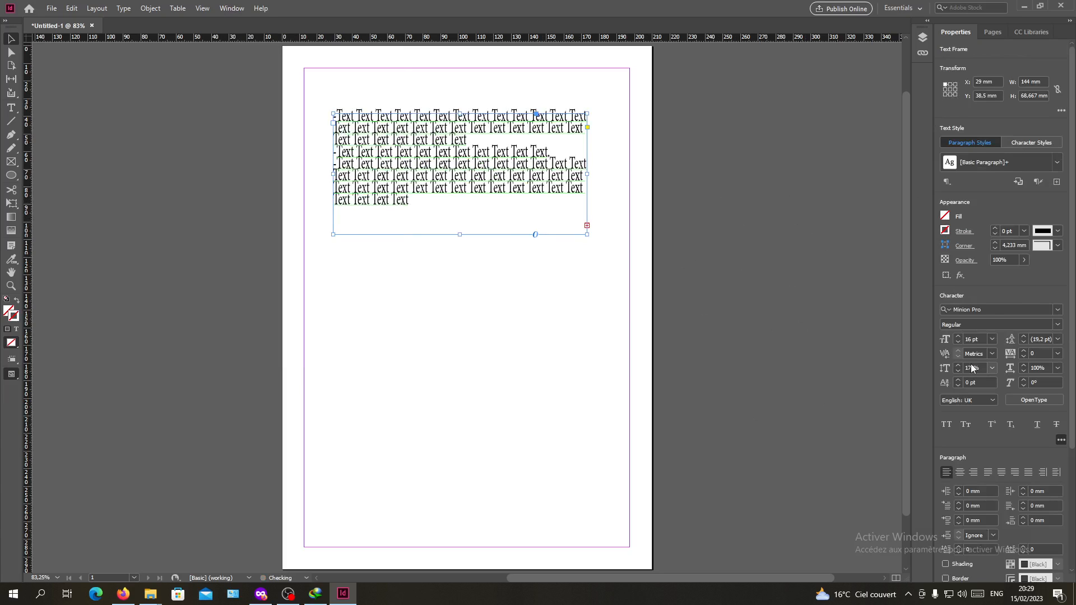
pyautogui.scroll(-2, 971, 365)
pyautogui.scroll(2, 656, 271)
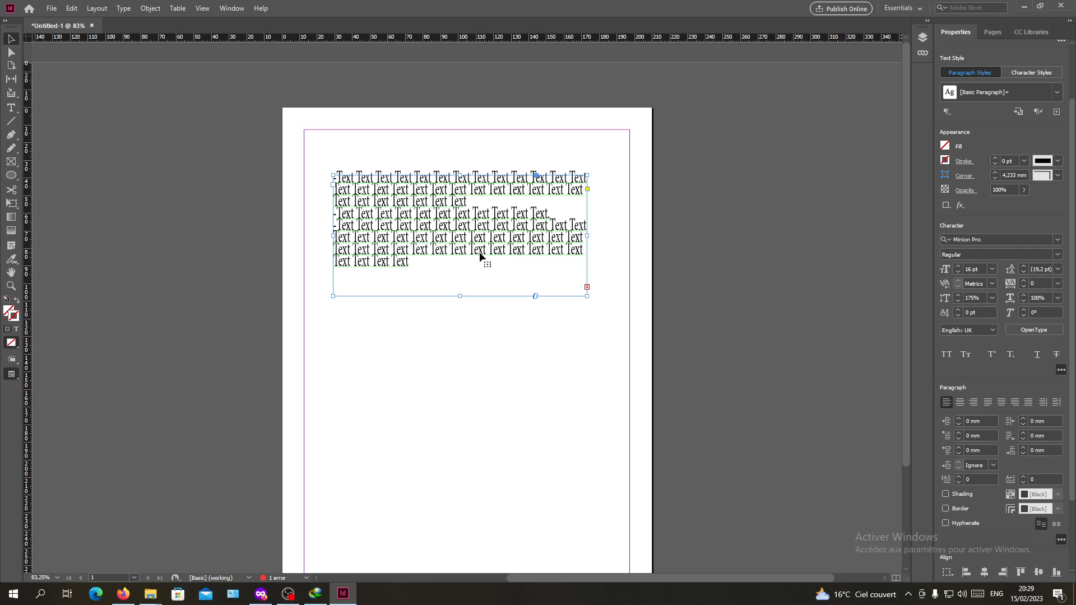
pyautogui.hotkey('ctrl', 'z')
pyautogui.hotkey('ctrl', 'z')
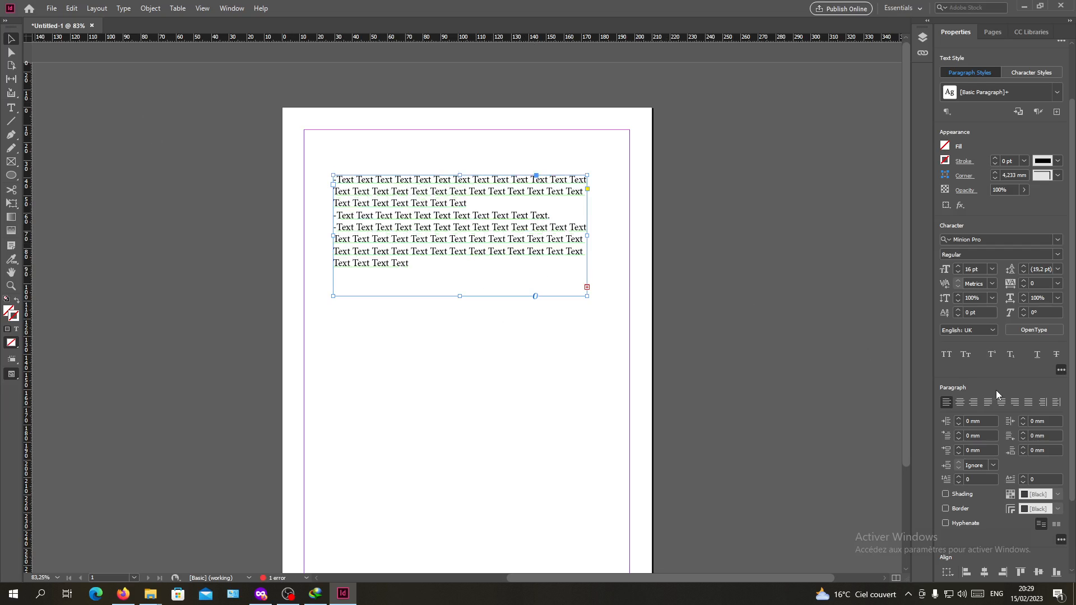
# Try a first-line left indent of 4 mm on the frame's paragraphs and reduce it to 1 mm
pyautogui.scroll(-2, 997, 380)
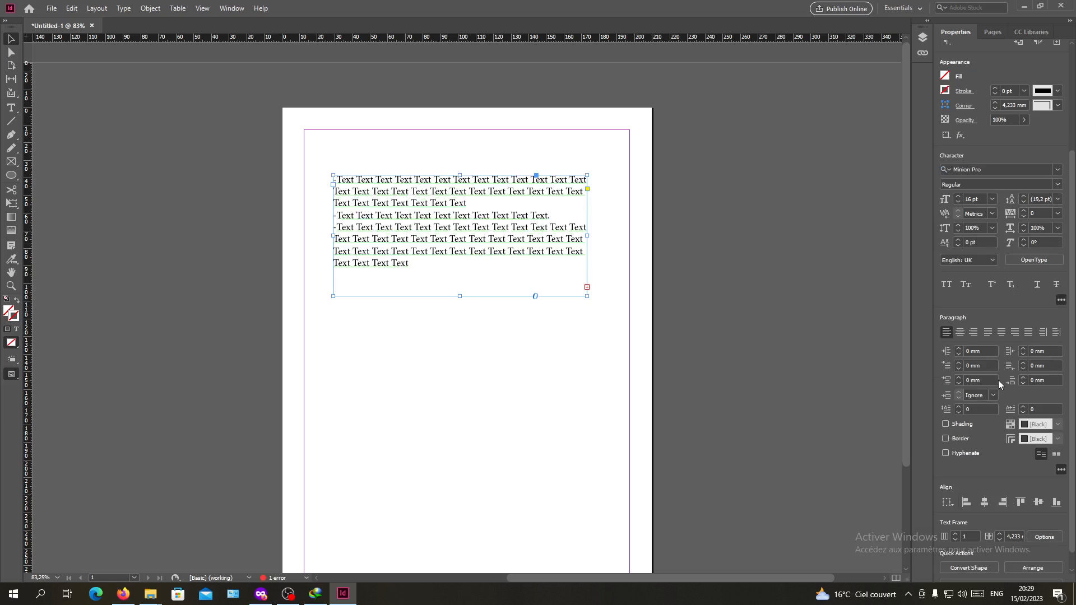
pyautogui.click(959, 364)
pyautogui.click(959, 363)
pyautogui.click(959, 364)
pyautogui.click(958, 364)
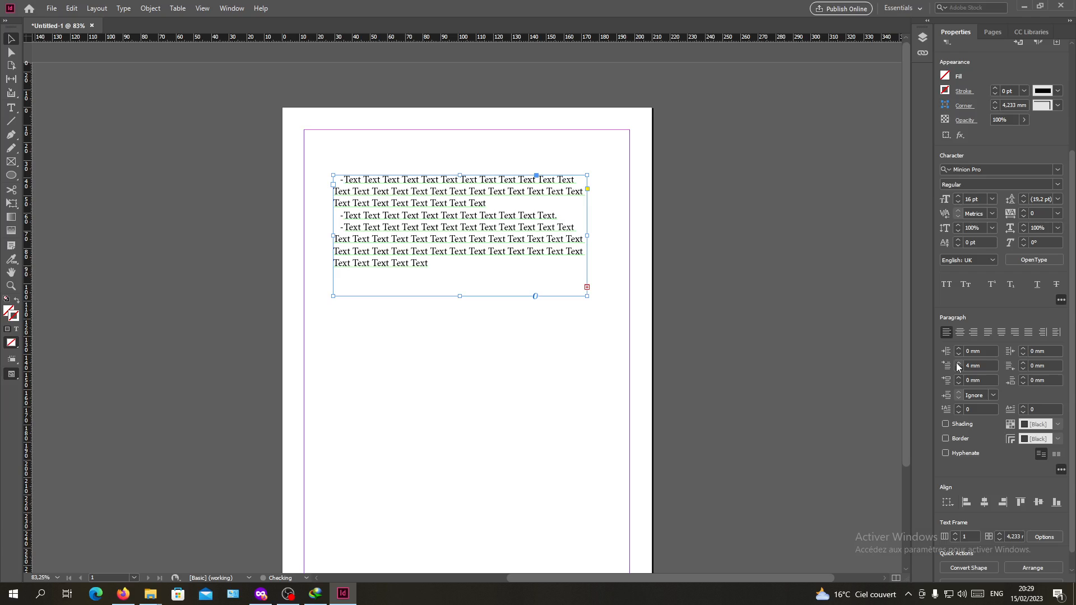
pyautogui.click(958, 369)
pyautogui.click(958, 369)
pyautogui.click(958, 370)
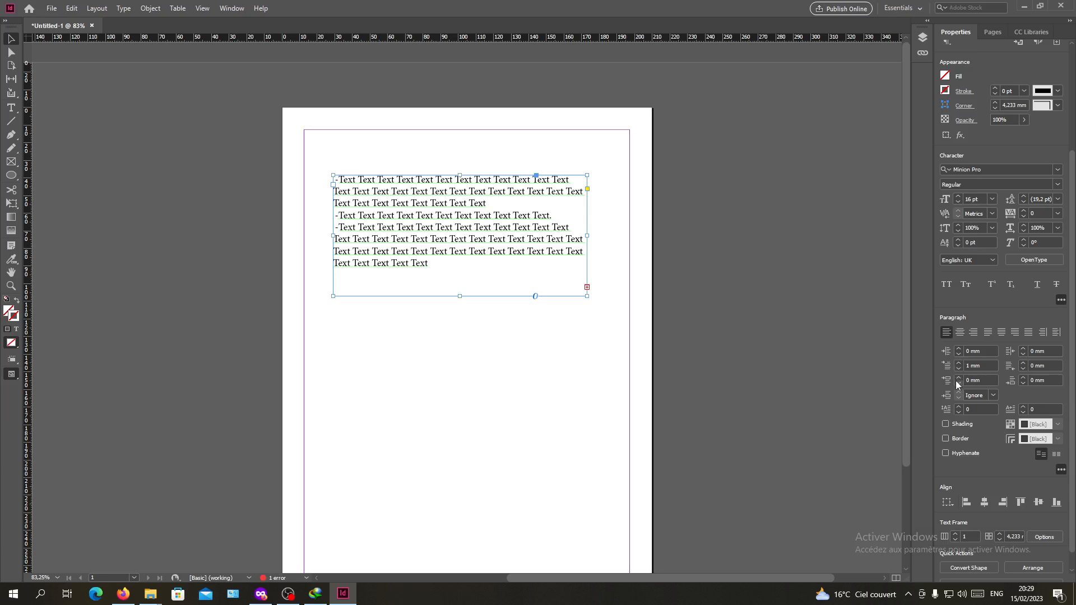
# Give the paragraphs a hanging indent with a left indent of 4 mm and a first-line indent of -4 mm
pyautogui.click(960, 349)
pyautogui.click(960, 348)
pyautogui.click(960, 349)
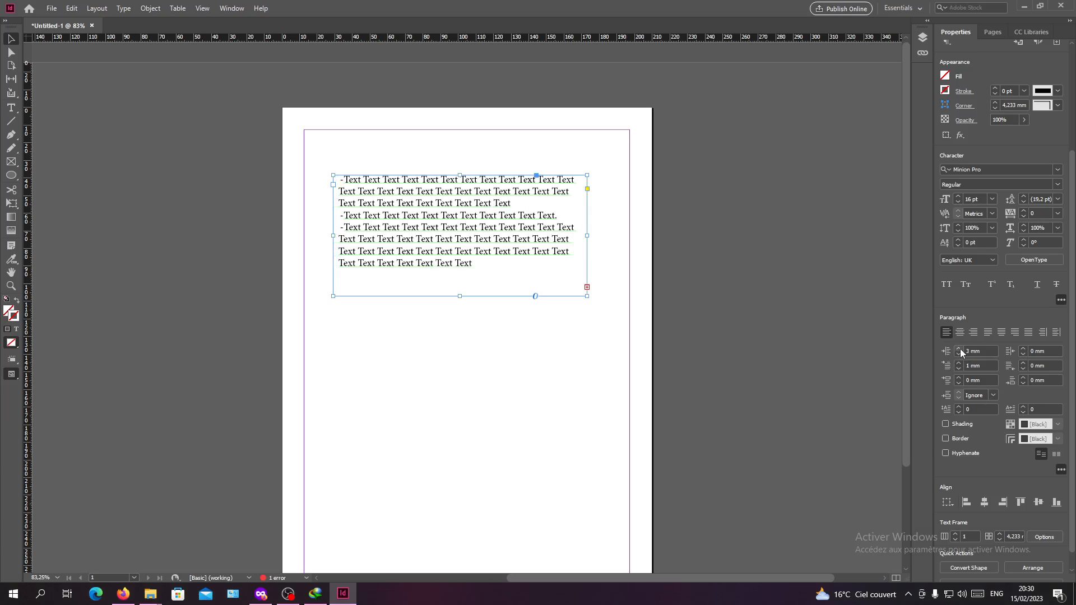
pyautogui.click(959, 369)
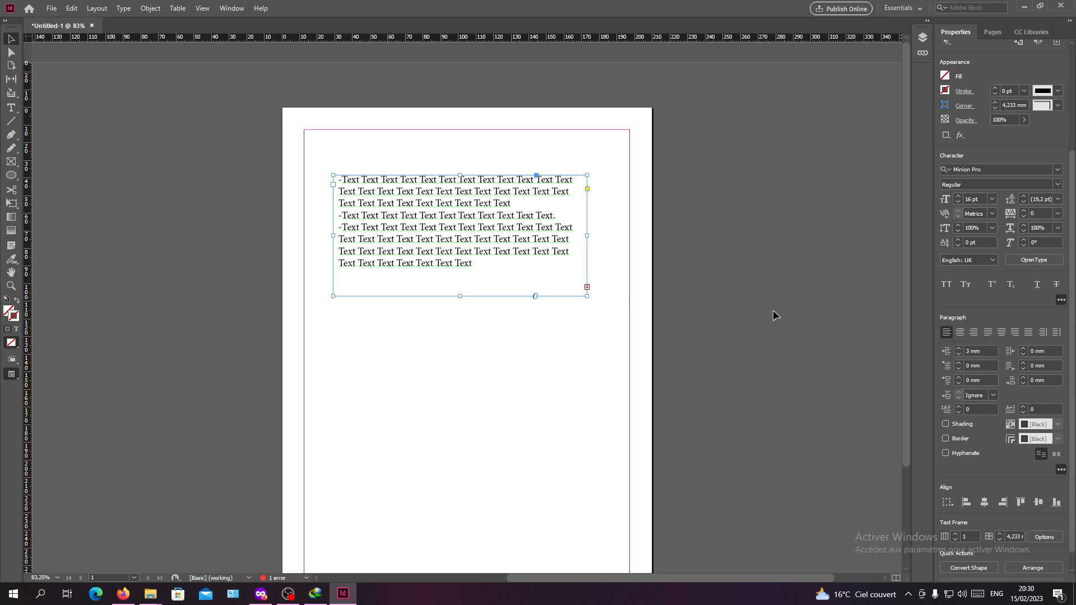
pyautogui.click(960, 348)
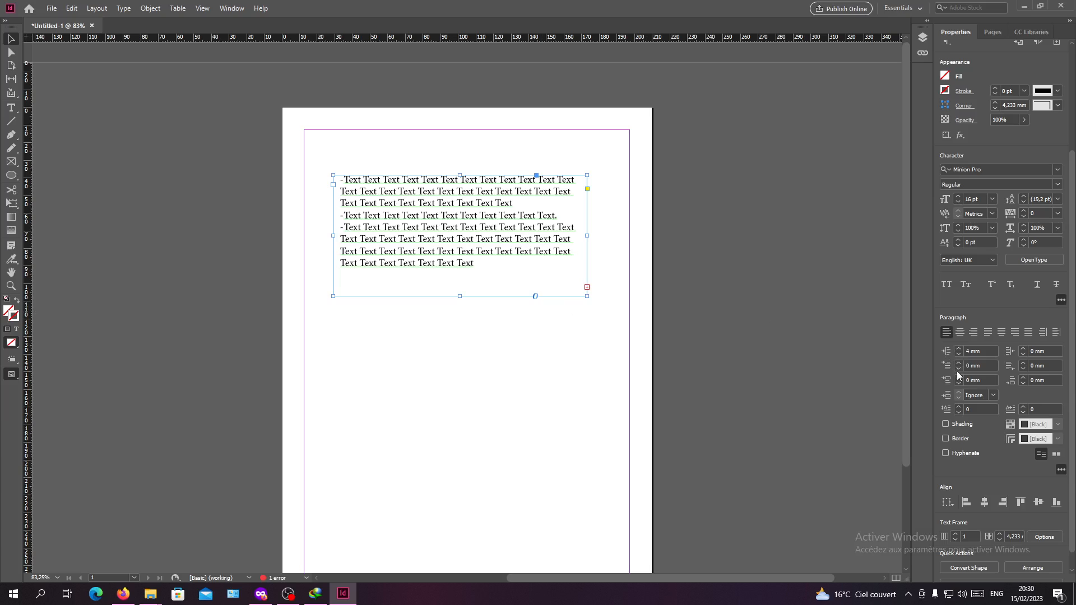
pyautogui.click(959, 368)
pyautogui.click(959, 368)
pyautogui.click(958, 368)
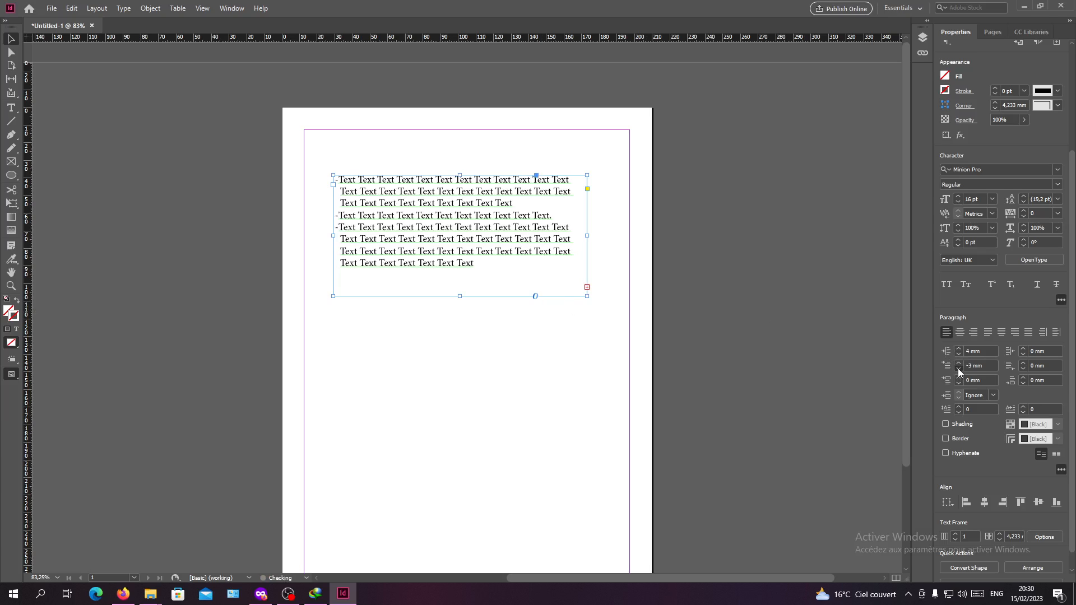
pyautogui.click(959, 368)
pyautogui.click(959, 368)
pyautogui.click(629, 312)
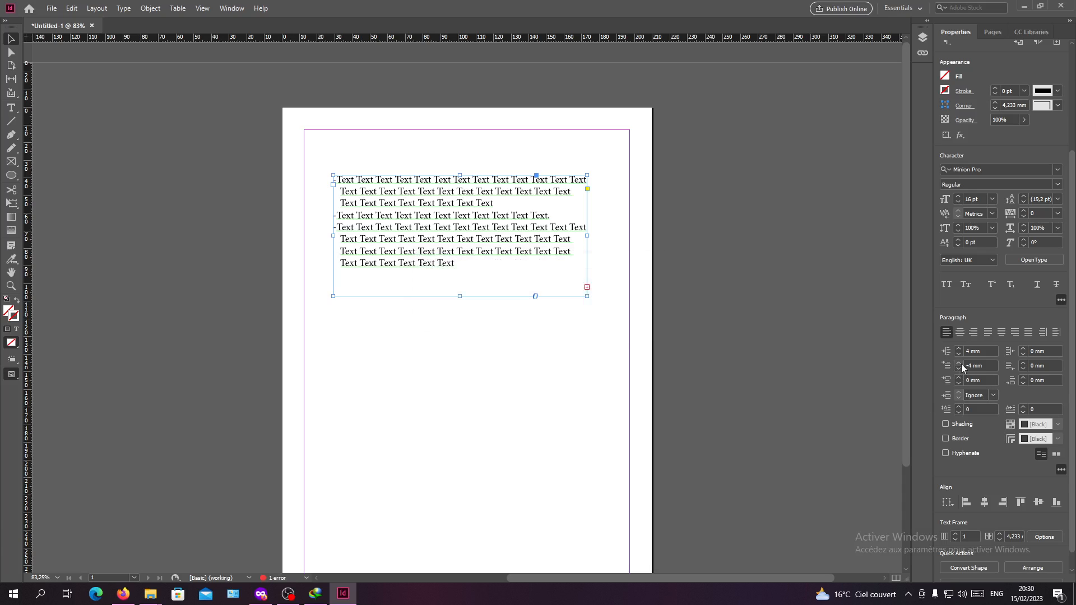
# Deepen the hanging indent to a 6 mm left indent and a -6 mm first-line indent, and deselect the frame
pyautogui.click(960, 349)
pyautogui.click(959, 349)
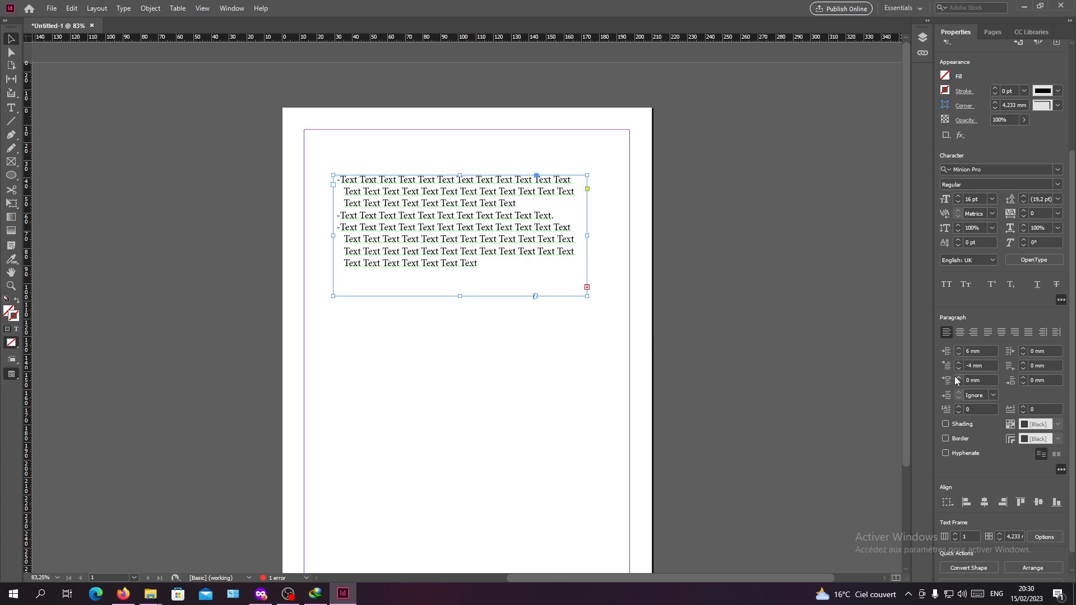
pyautogui.click(958, 369)
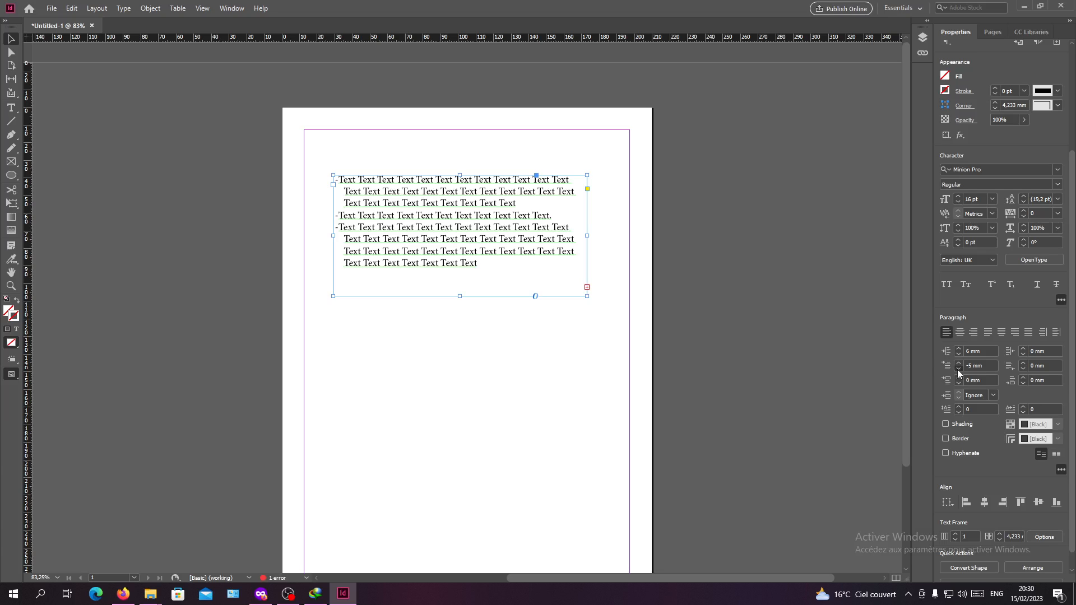
pyautogui.click(958, 369)
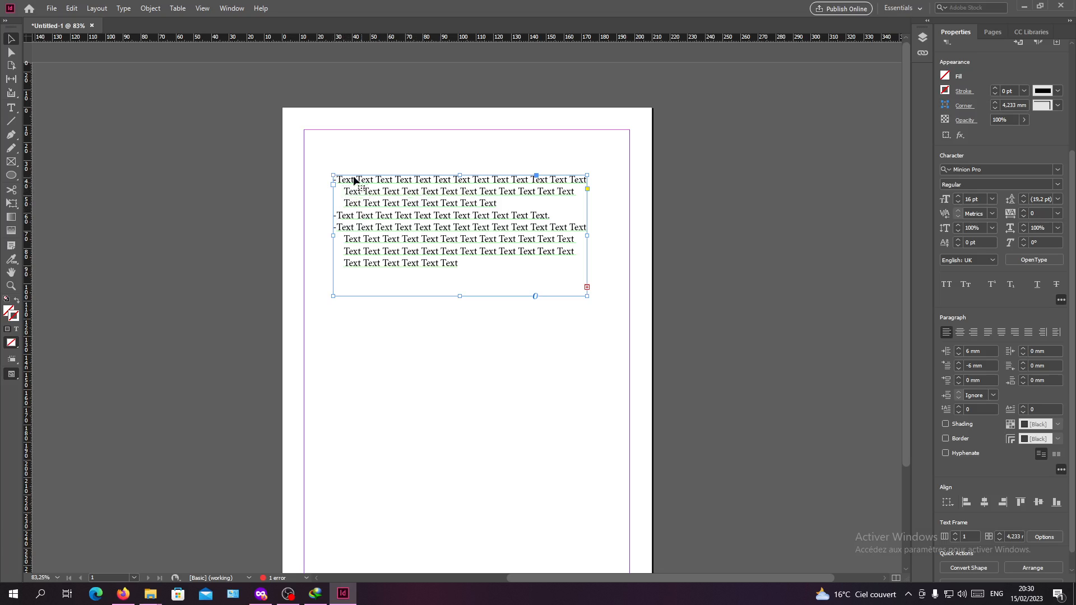
pyautogui.click(337, 151)
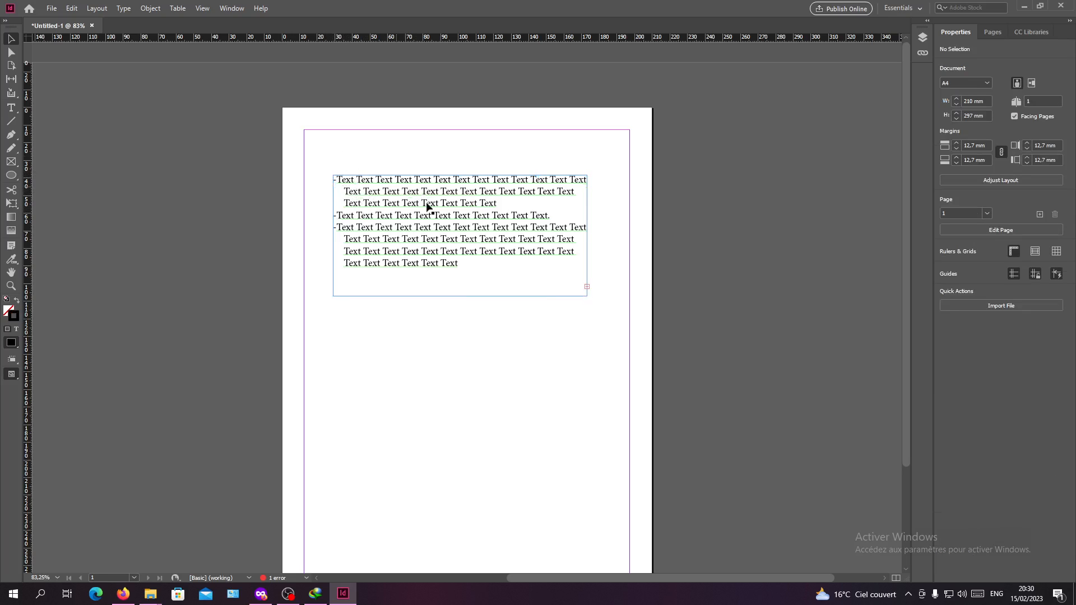
pyautogui.click(444, 269)
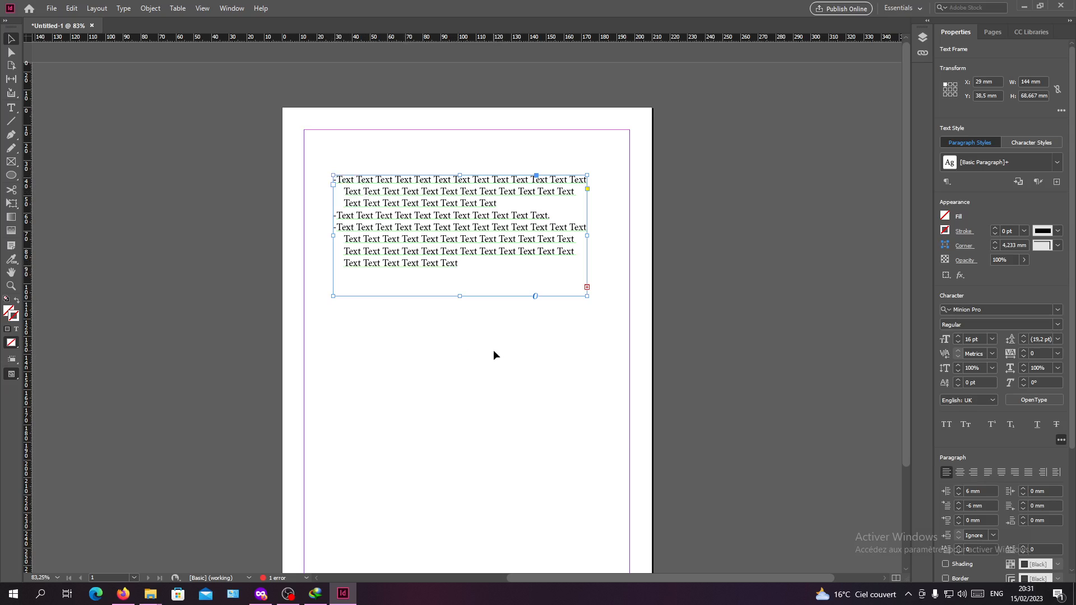
pyautogui.click(524, 382)
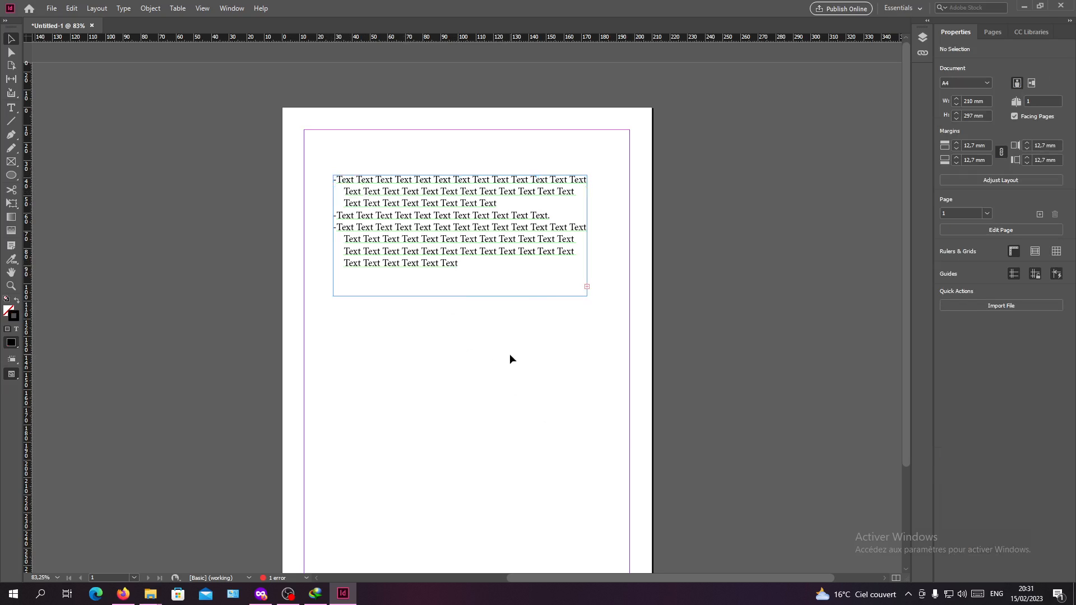